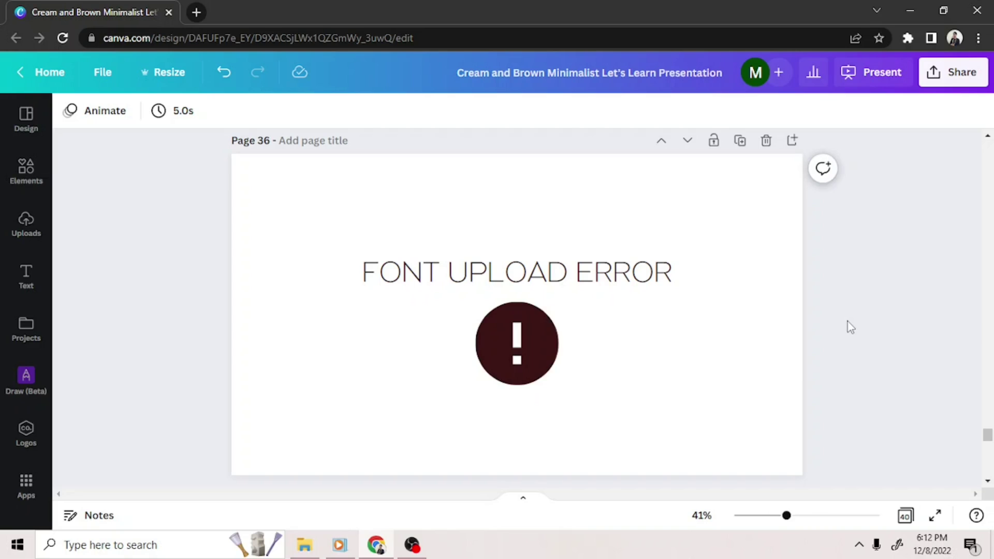
scroll(848, 312, "down", 3)
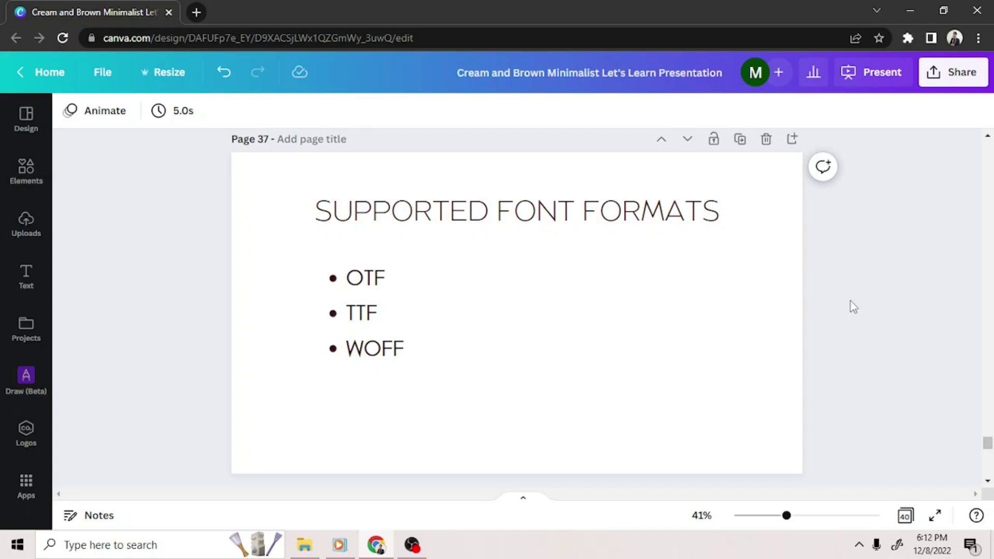
scroll(852, 307, "down", 5)
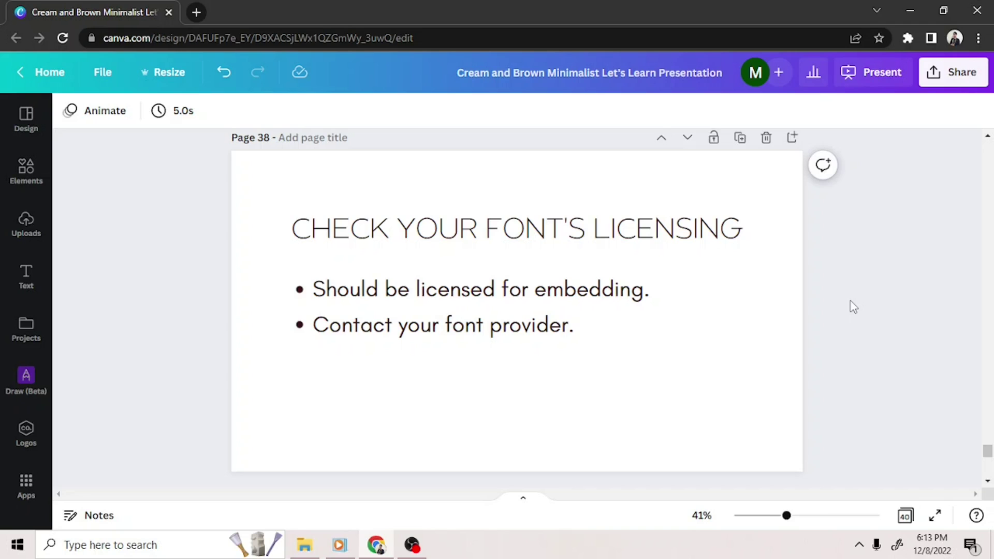
scroll(851, 306, "down", 3)
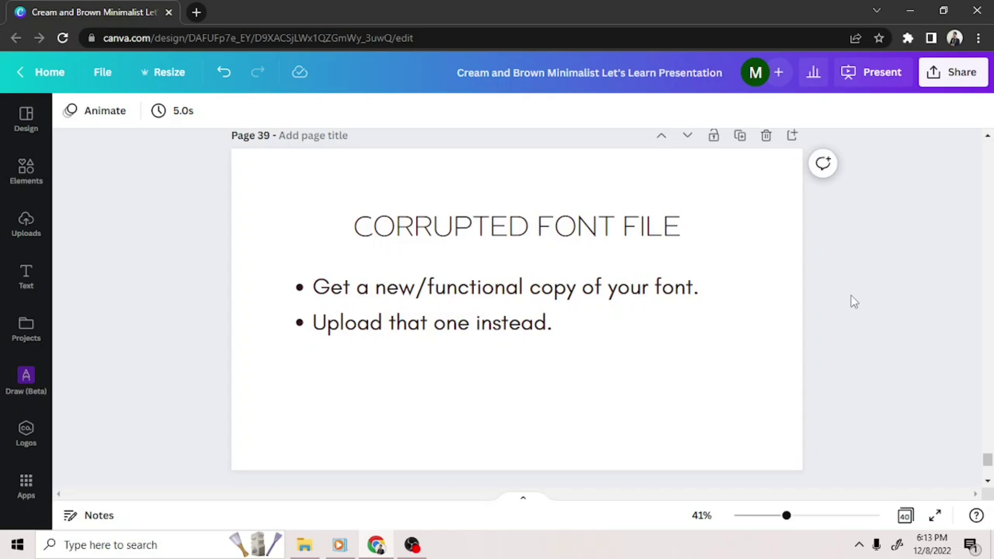
scroll(854, 303, "down", 5)
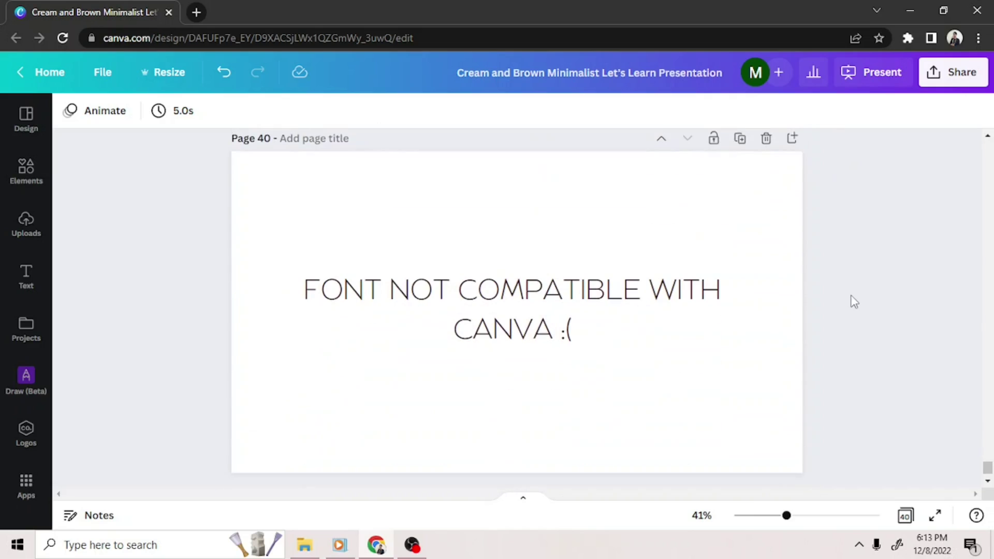